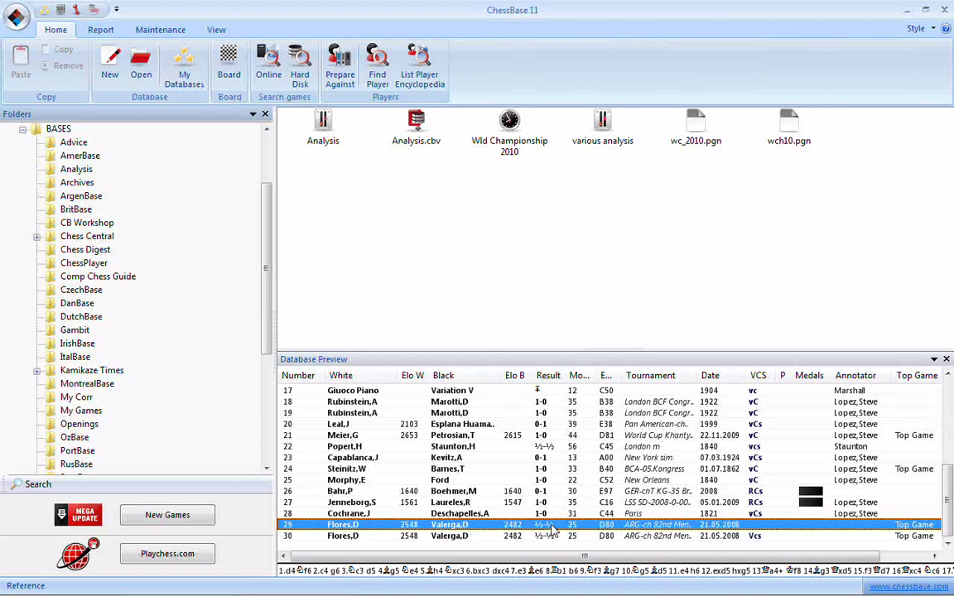
# Step: Open game 29, Flores–Valerga (D80, ARG-ch Mendoza 2008), in the board window
pyautogui.doubleClick(554, 531)
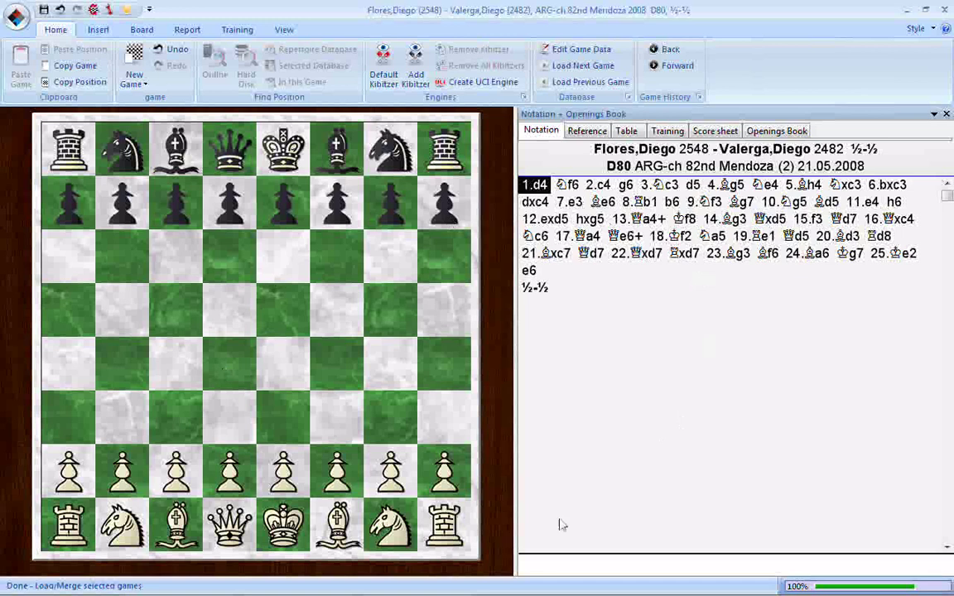
# Step: Run Novelty Annotation from the Report ribbon on the Flores–Valerga game
pyautogui.click(187, 33)
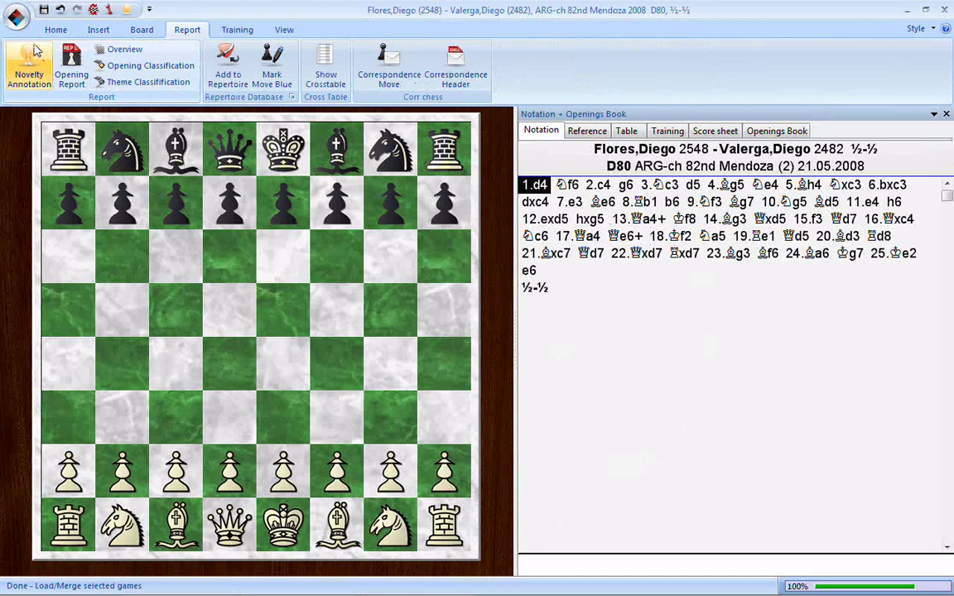
pyautogui.click(21, 73)
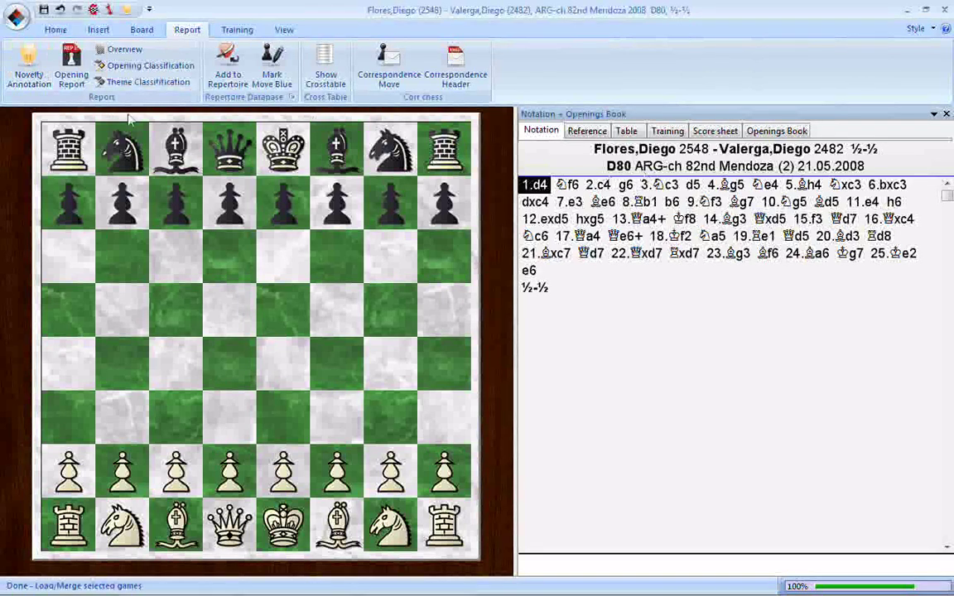
# Step: Close the game window and reload Flores–Valerga to show 14.Bg3N and its reference lines
pyautogui.click(949, 12)
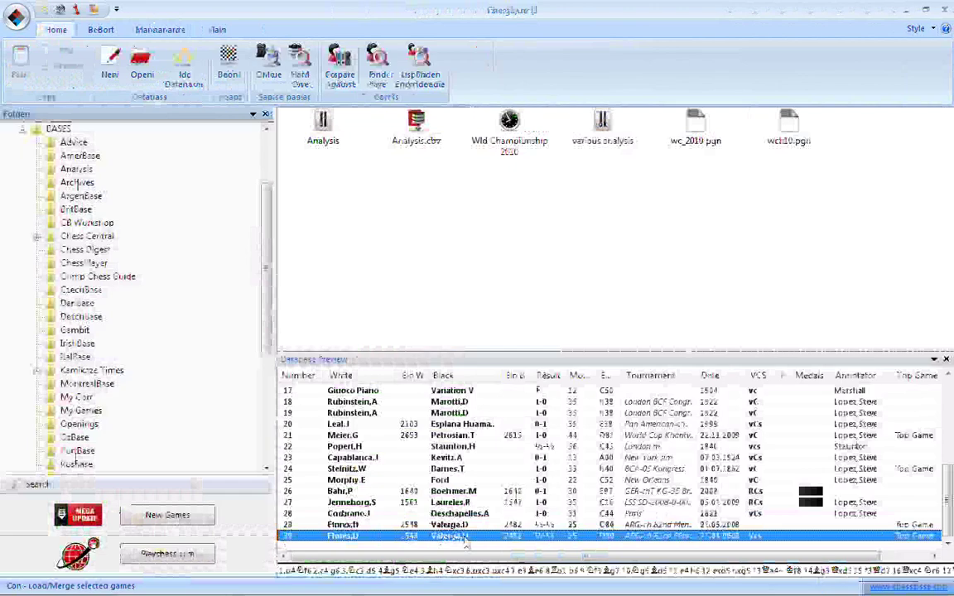
pyautogui.doubleClick(466, 538)
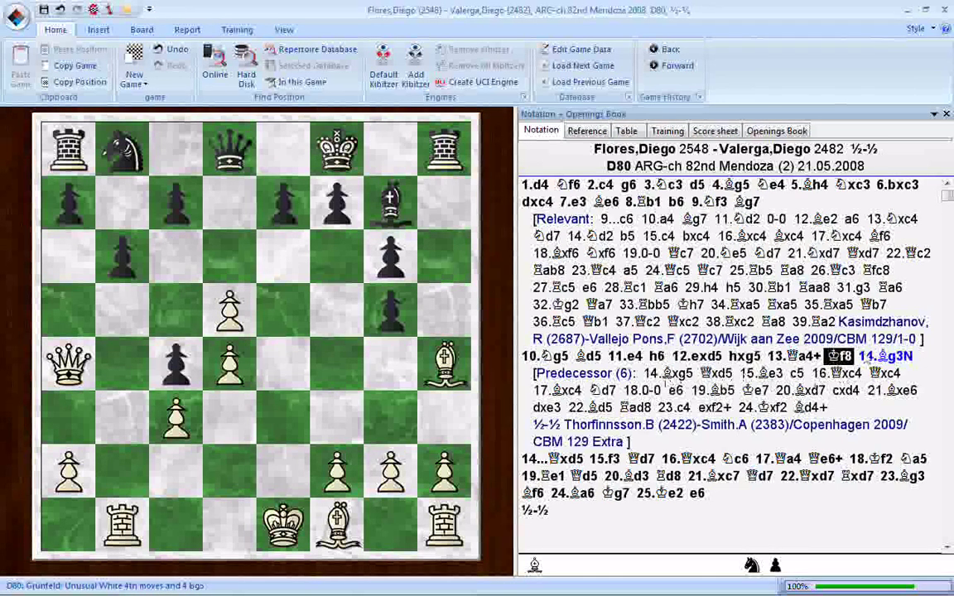
# Step: Compare the novelty 14.Bg3N with the predecessor's 14.Bxg5, finishing on 14.Bg3N
pyautogui.click(889, 356)
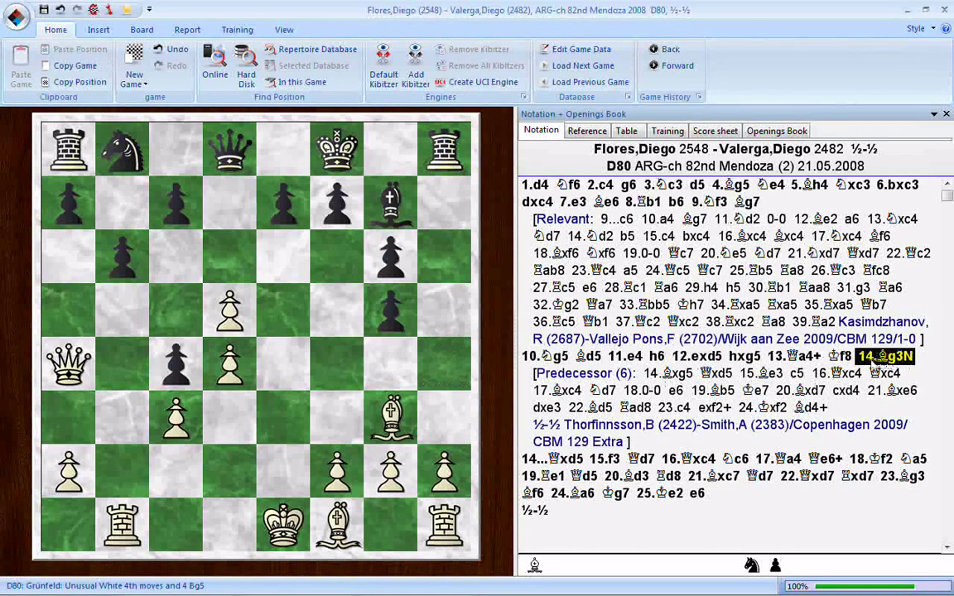
pyautogui.press('Left')
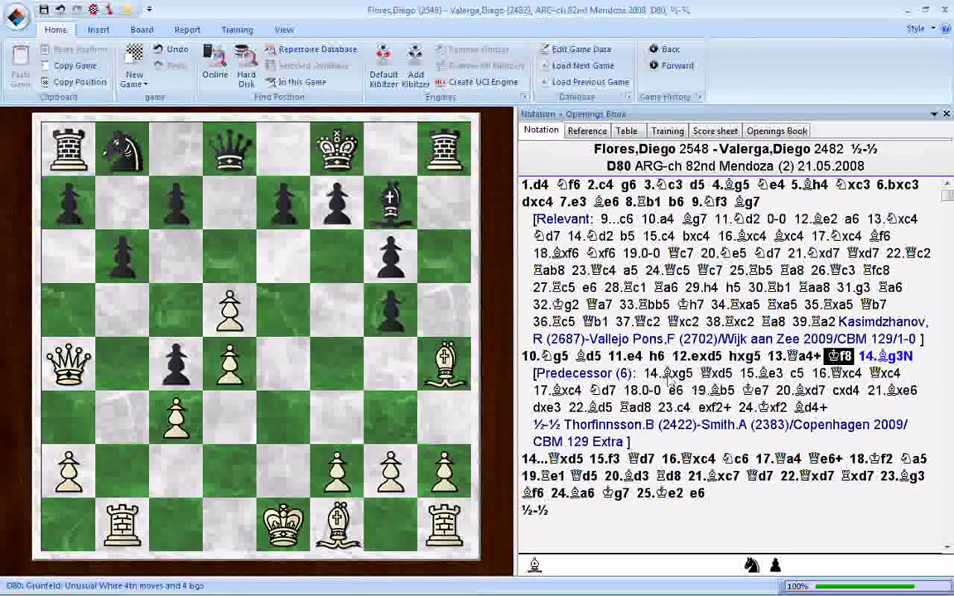
pyautogui.click(668, 375)
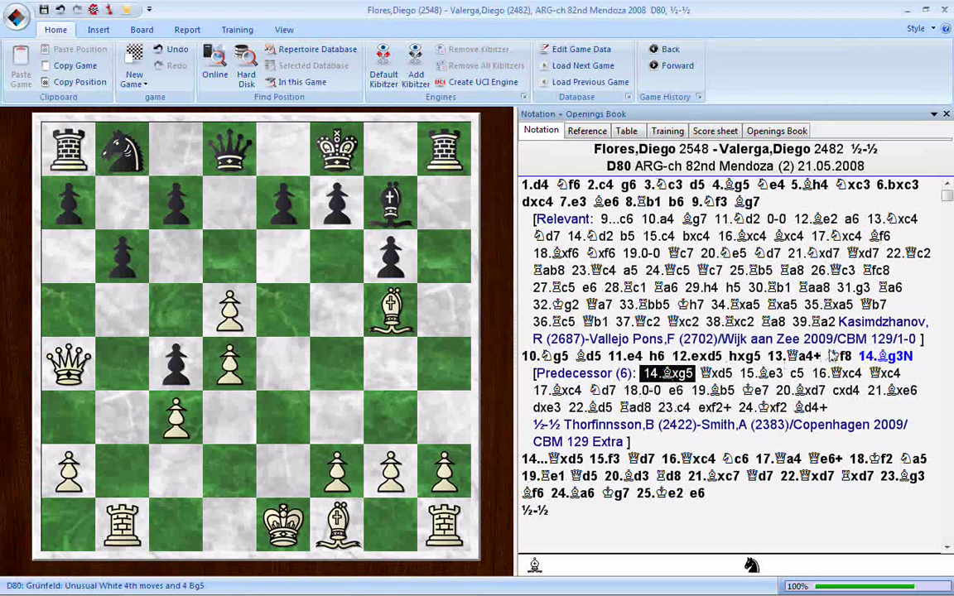
pyautogui.click(837, 356)
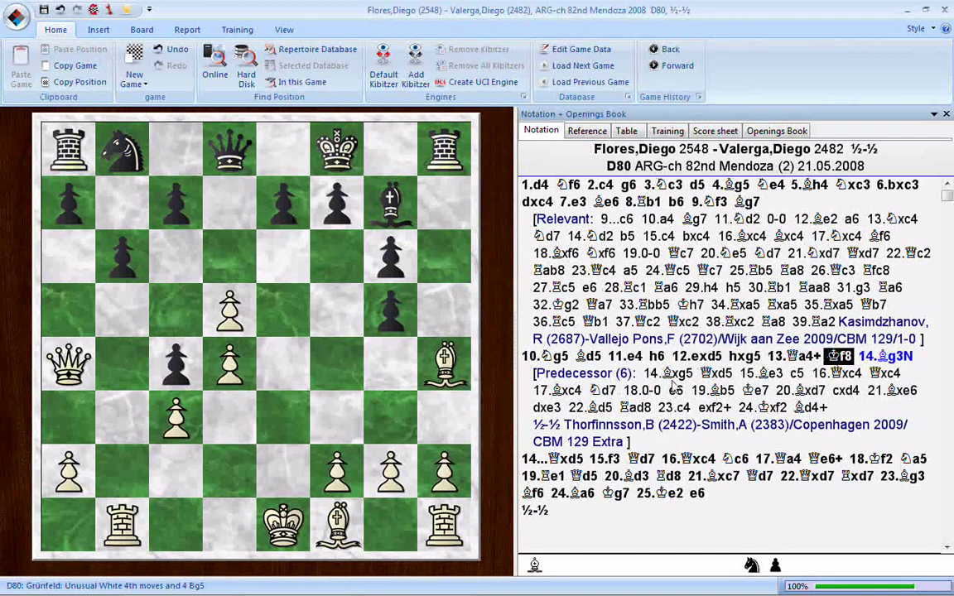
pyautogui.press('Right')
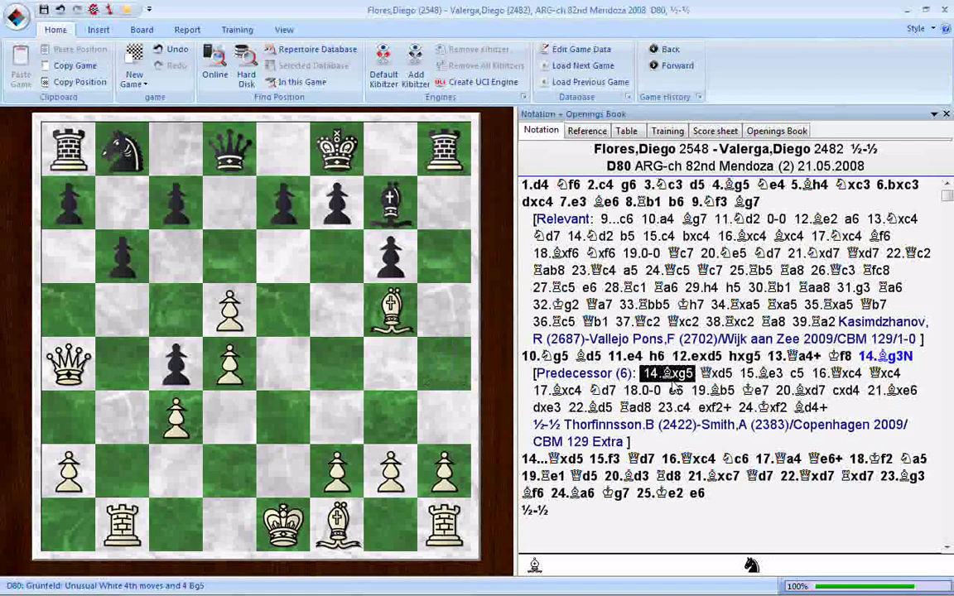
pyautogui.click(849, 356)
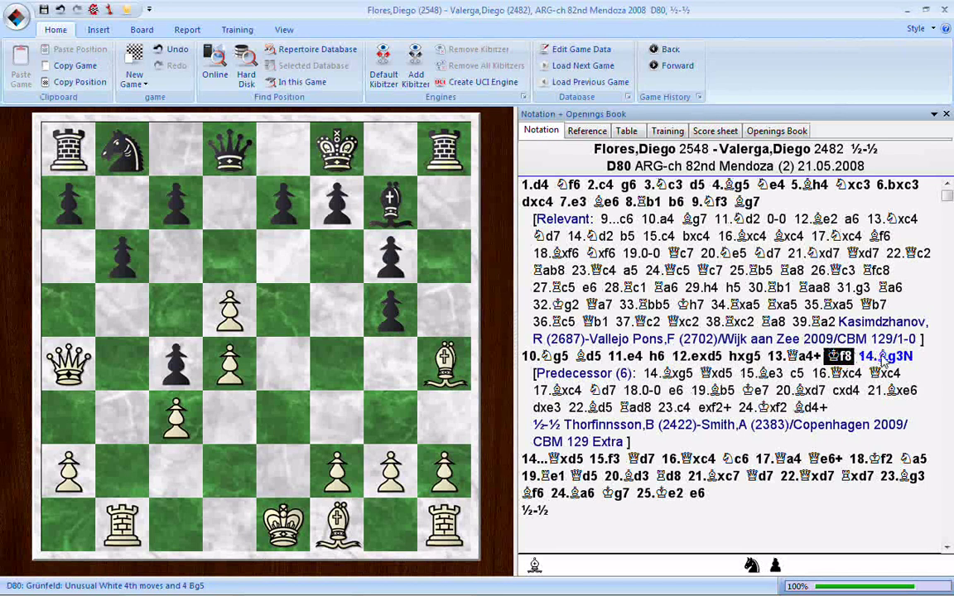
pyautogui.click(883, 354)
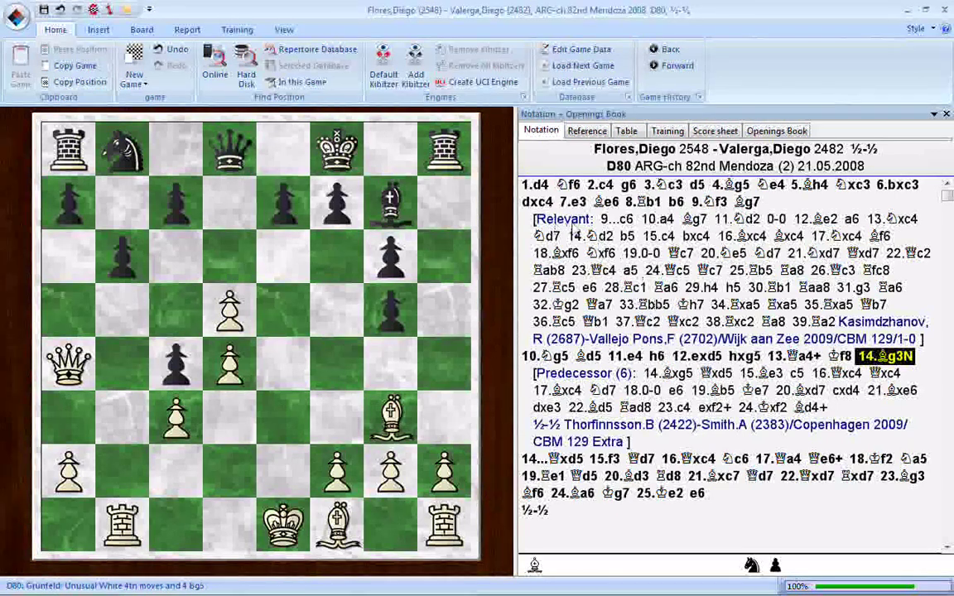
# Step: Step through the Wijk aan Zee 2009 Relevant line from 9...c6 to 20.Ne5
pyautogui.click(713, 205)
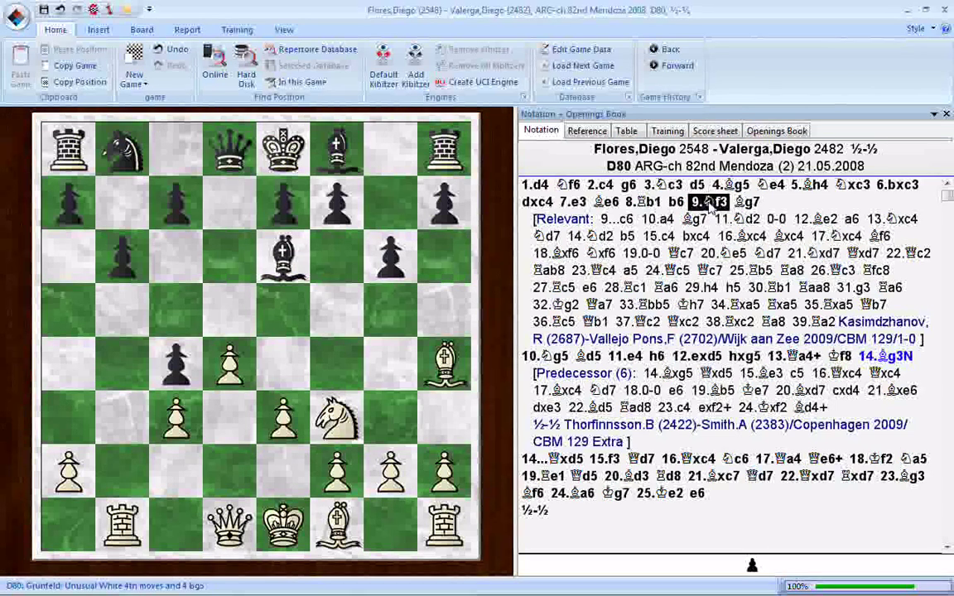
pyautogui.press('Left')
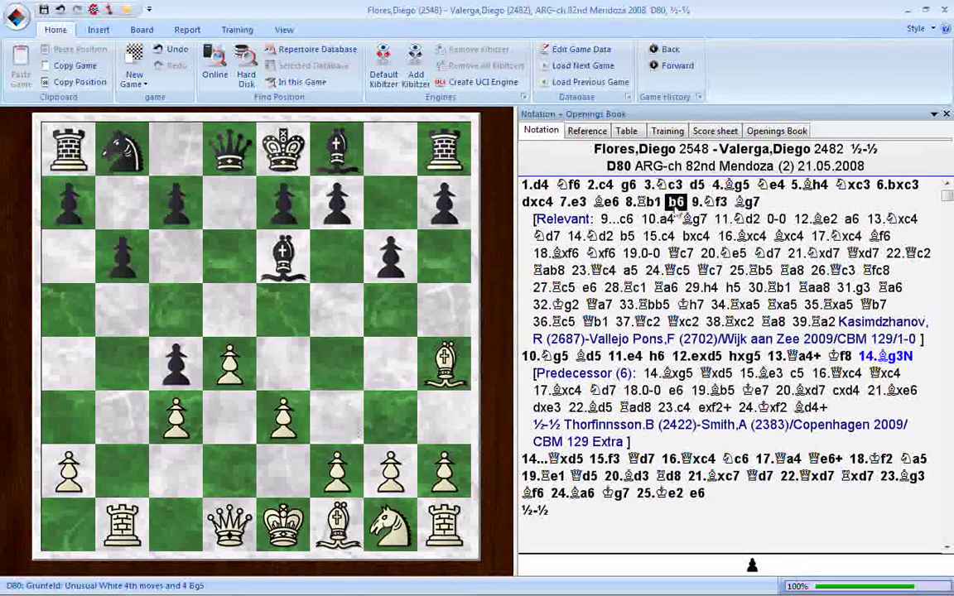
pyautogui.press('Right')
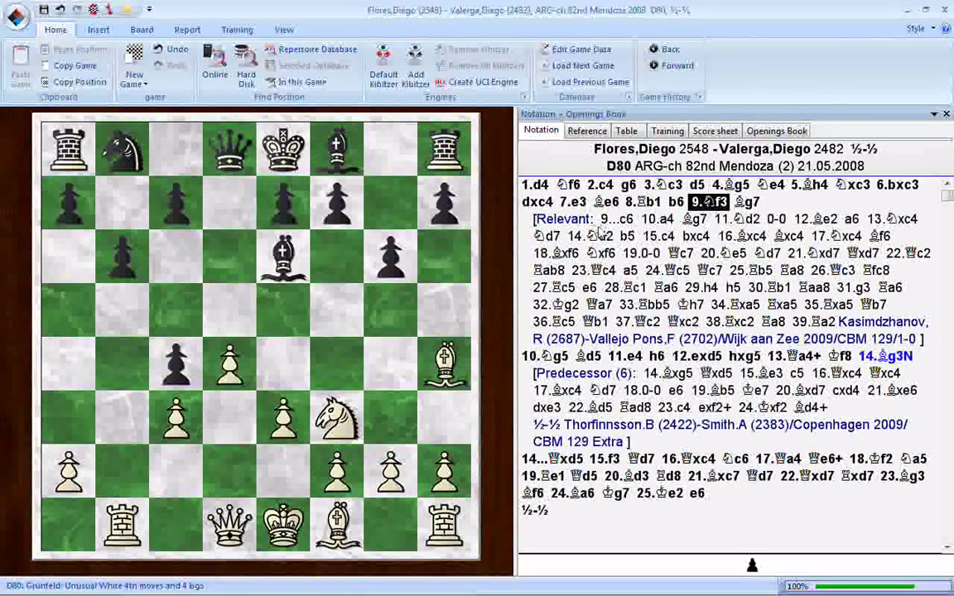
pyautogui.click(617, 222)
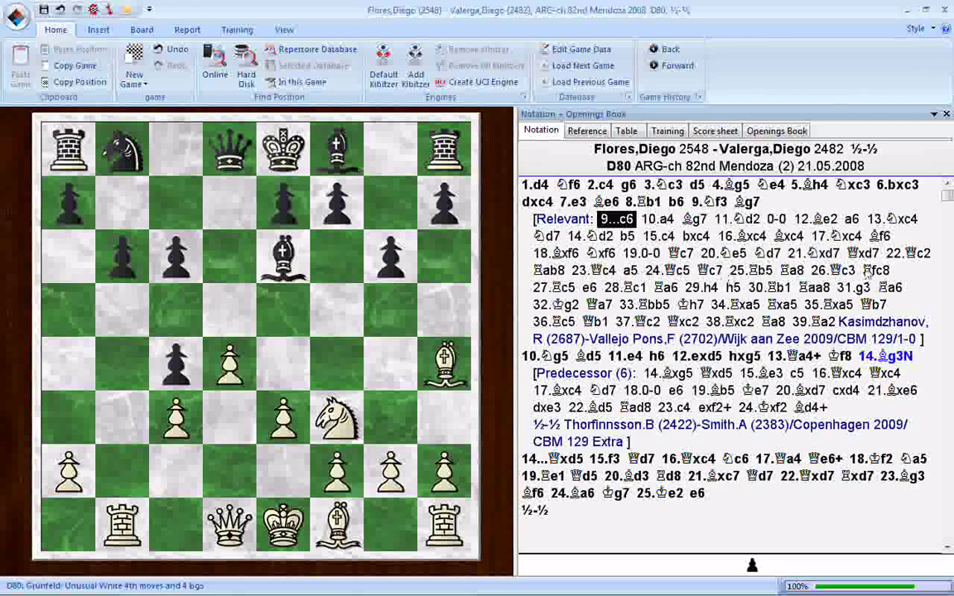
pyautogui.press('Right')
pyautogui.press('Right')
pyautogui.press('Right')
pyautogui.press('Right')
pyautogui.press('Right')
pyautogui.press('Right')
pyautogui.press('Right')
pyautogui.press('Right')
pyautogui.press('Right')
pyautogui.press('Right')
pyautogui.press('Right')
pyautogui.press('Right')
pyautogui.press('Right')
pyautogui.press('Right')
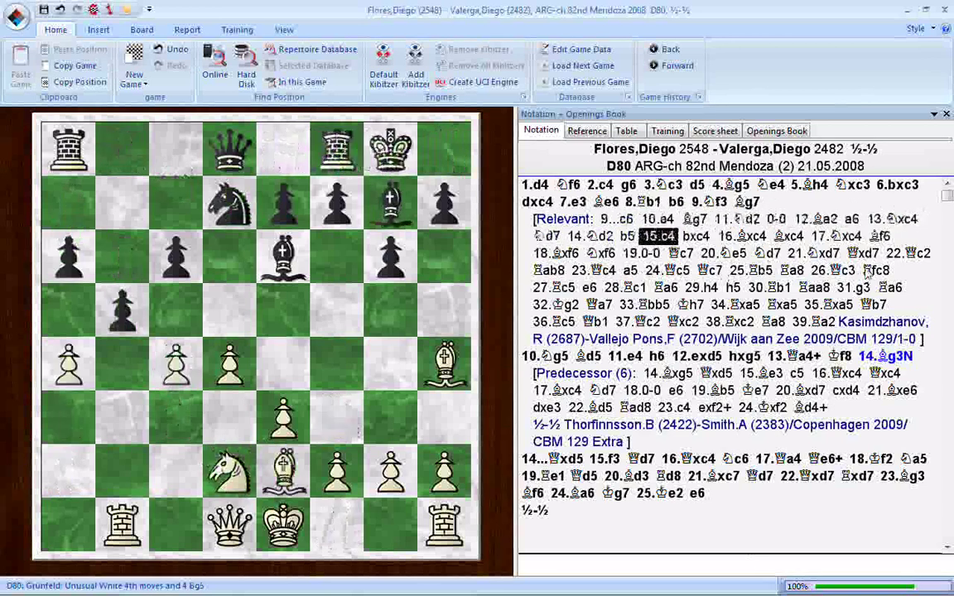
pyautogui.press('Right')
pyautogui.press('Right')
pyautogui.press('Right')
pyautogui.press('Right')
pyautogui.press('Right')
pyautogui.press('Right')
pyautogui.press('Right')
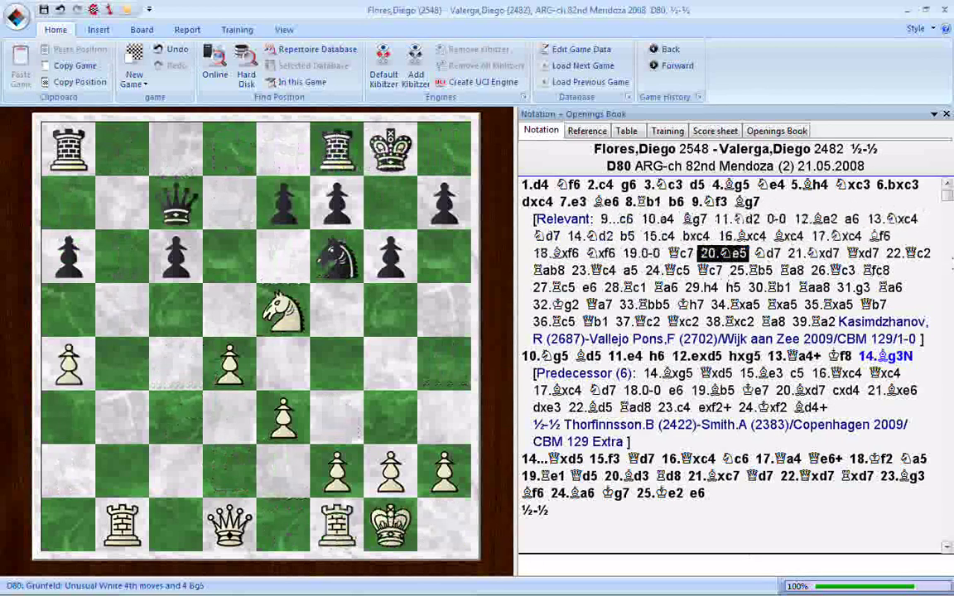